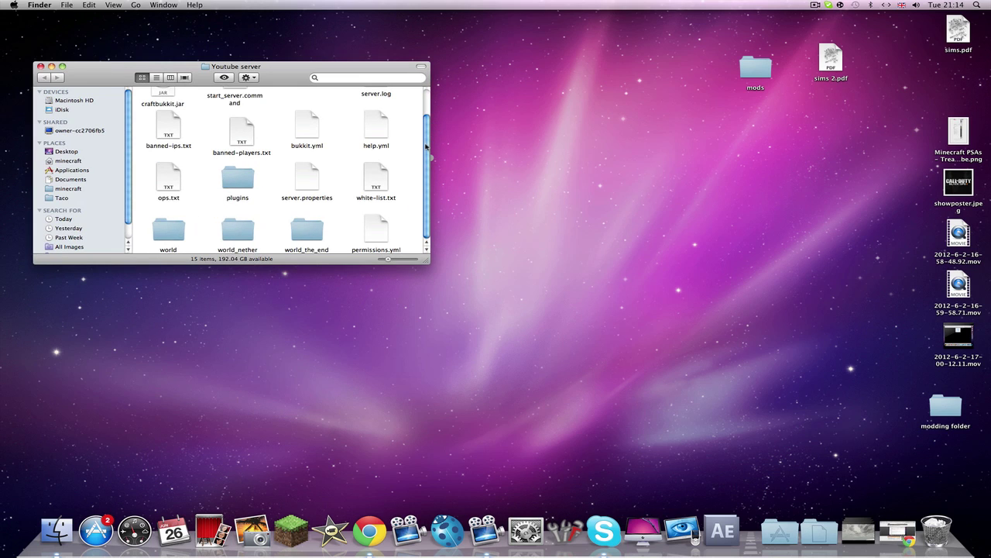
# Look over the configuration files and folders inside the Youtube server folder.
pyautogui.scroll(2, 426, 146)
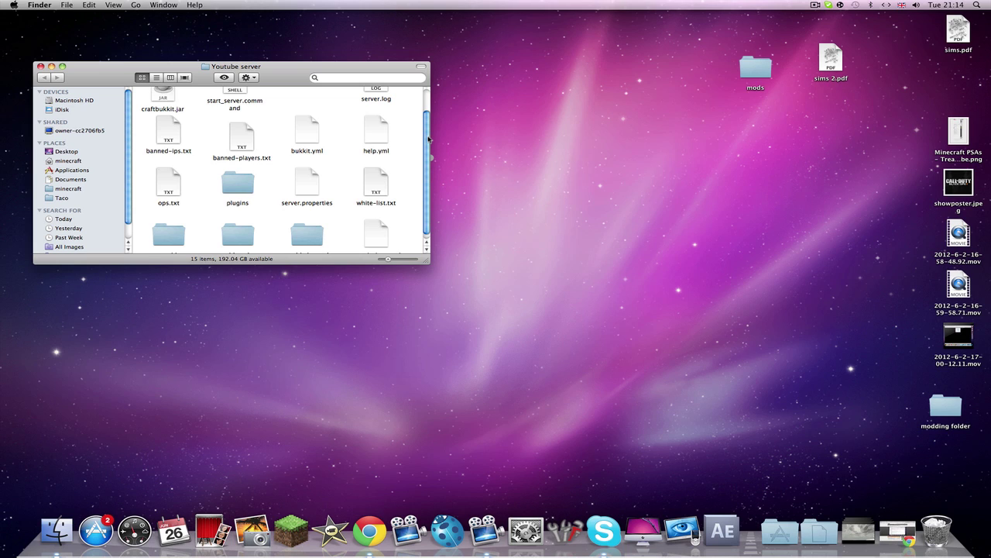
pyautogui.scroll(-2, 428, 141)
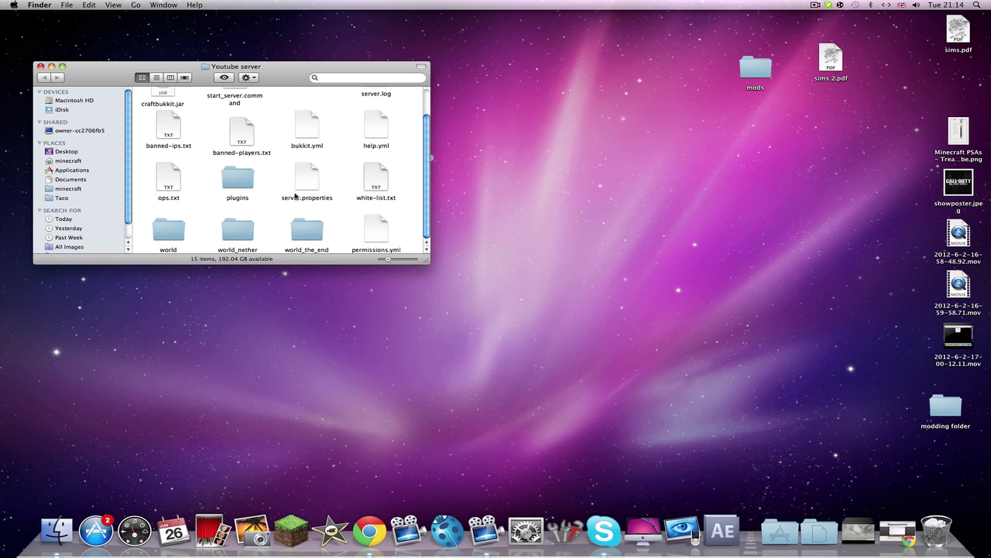
pyautogui.moveTo(300, 176); pyautogui.dragTo(353, 186)
pyautogui.click(353, 185)
pyautogui.scroll(3, 424, 182)
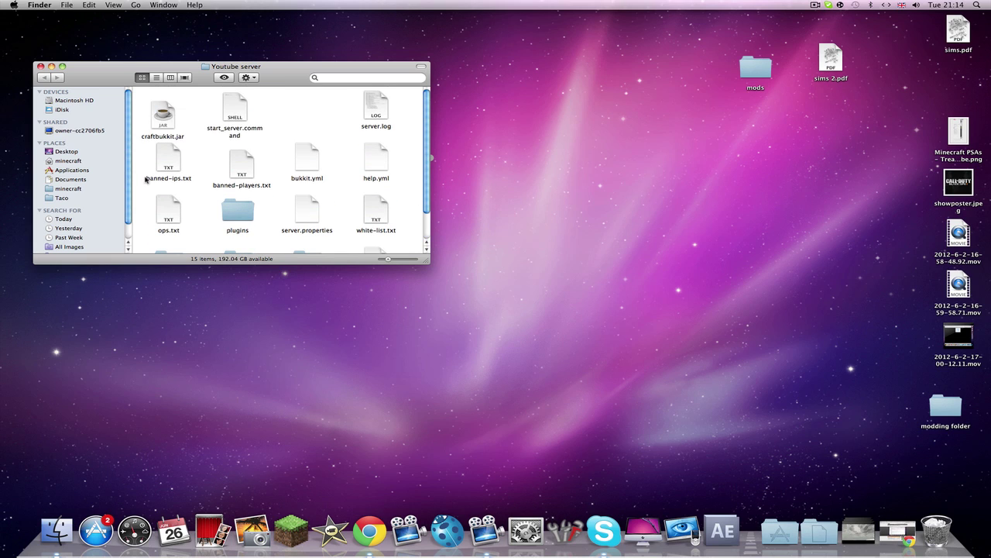
pyautogui.moveTo(144, 161); pyautogui.dragTo(353, 223)
pyautogui.click(354, 224)
pyautogui.moveTo(425, 198)
pyautogui.mouseDown()
pyautogui.moveTo(429, 236)
pyautogui.moveTo(422, 194)
pyautogui.mouseUp()
# Open server.properties with TextEdit, setting the file to always open with that application.
pyautogui.doubleClick(313, 207)
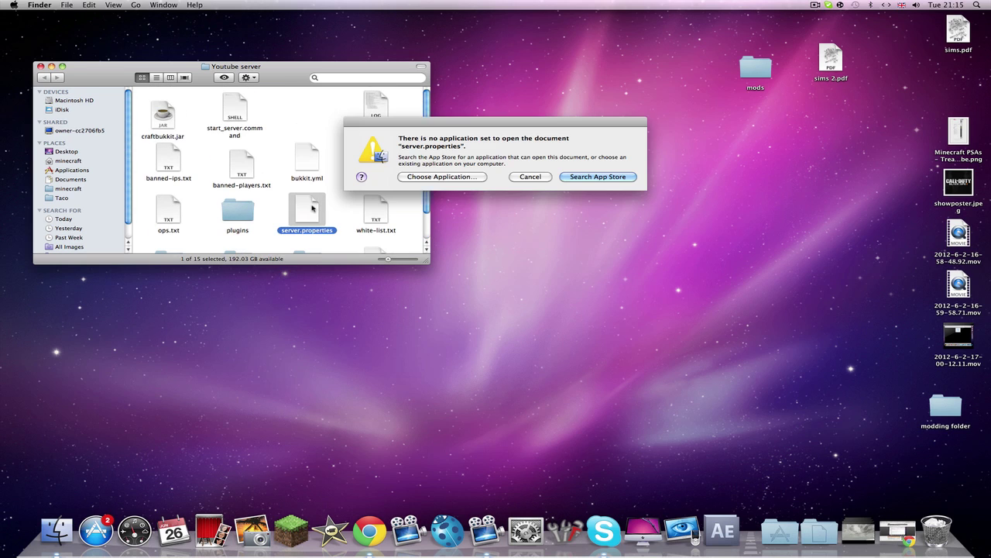
pyautogui.click(531, 177)
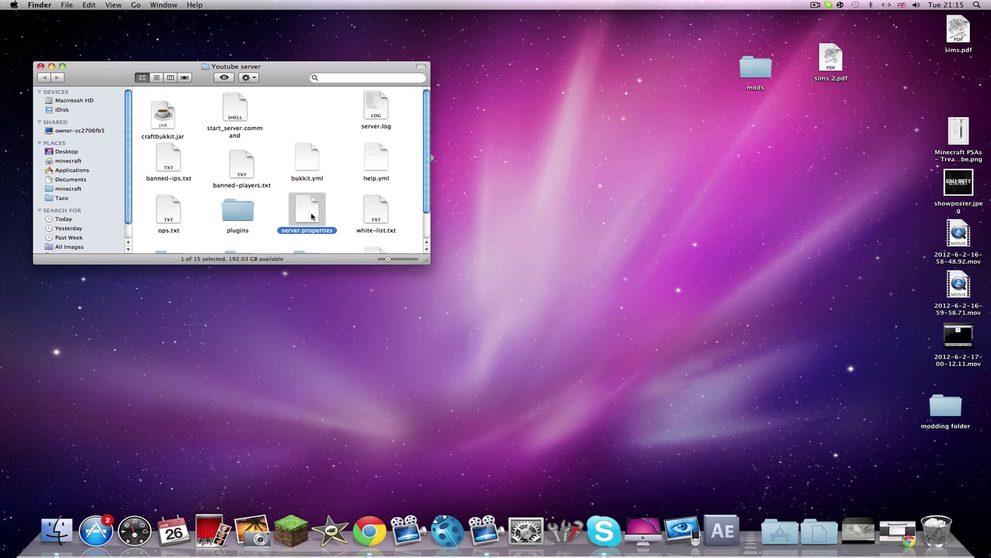
pyautogui.rightClick(312, 217)
pyautogui.moveTo(418, 225)
pyautogui.click(474, 241)
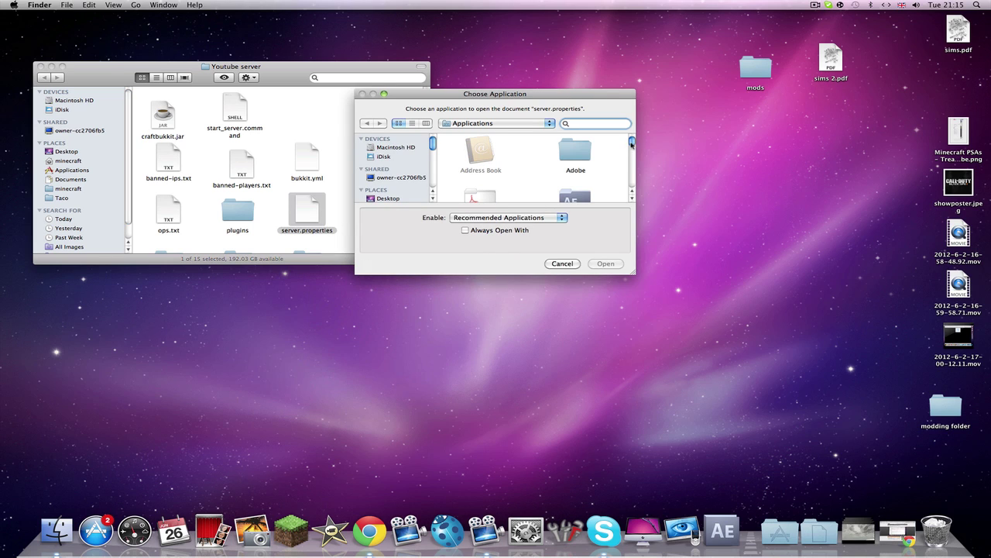
pyautogui.moveTo(632, 144); pyautogui.dragTo(626, 180)
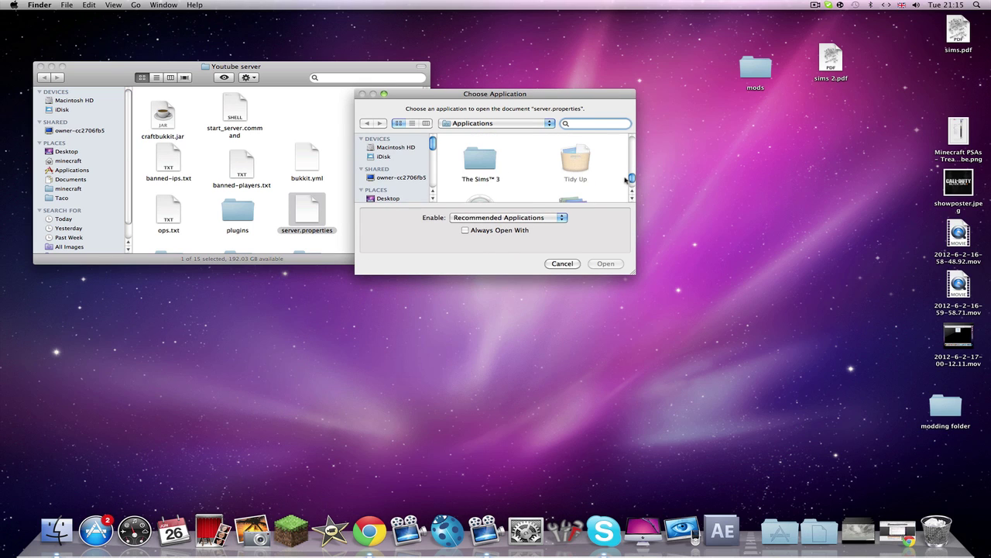
pyautogui.scroll(2, 626, 180)
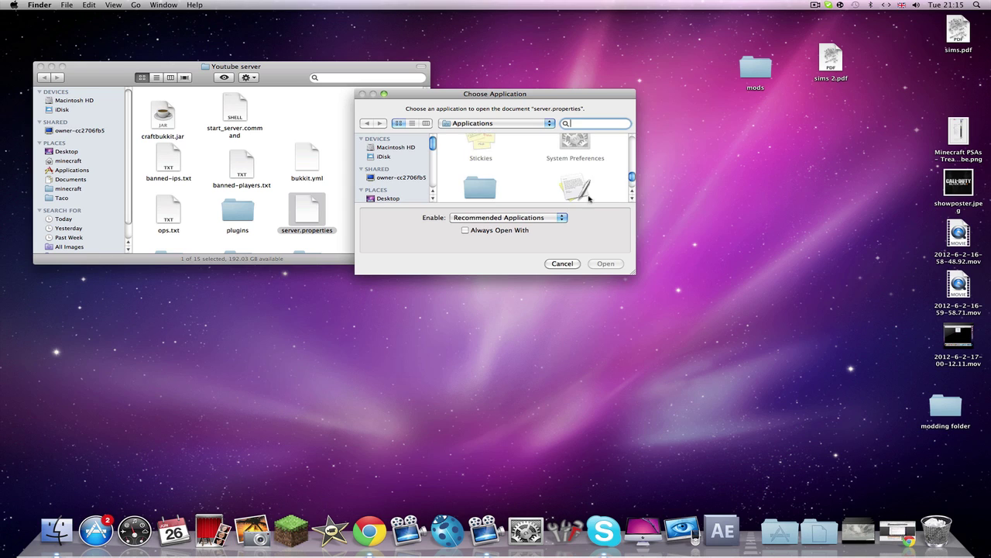
pyautogui.click(587, 196)
pyautogui.click(465, 230)
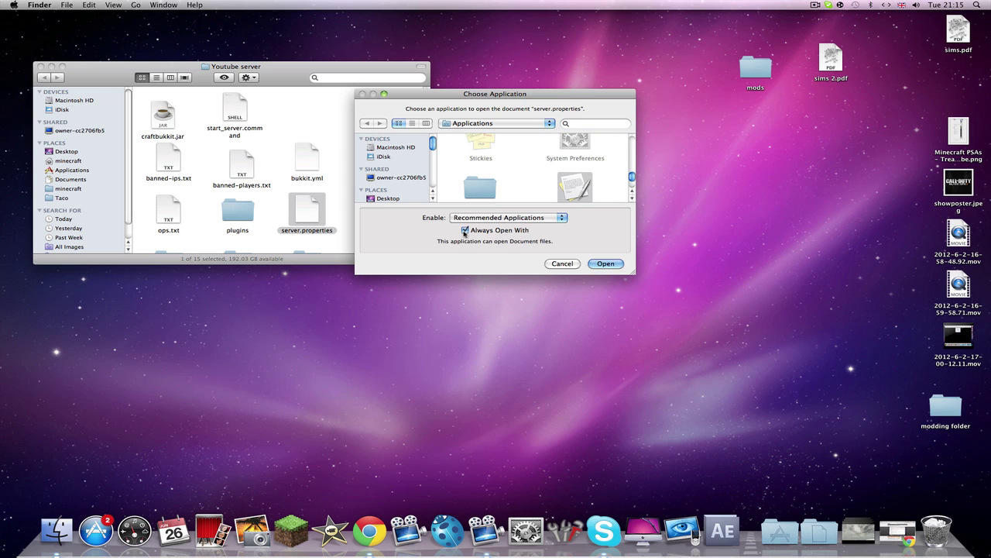
pyautogui.click(501, 218)
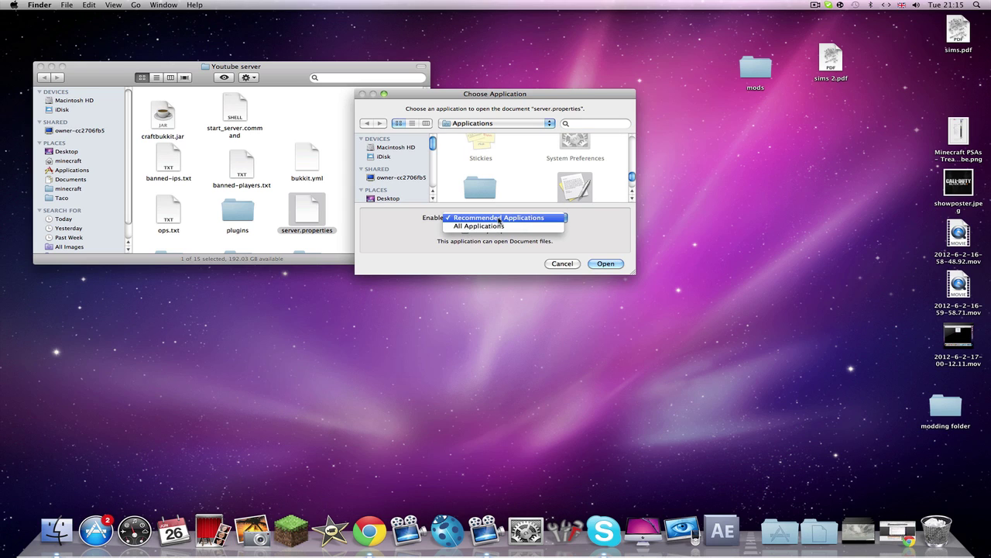
pyautogui.click(568, 222)
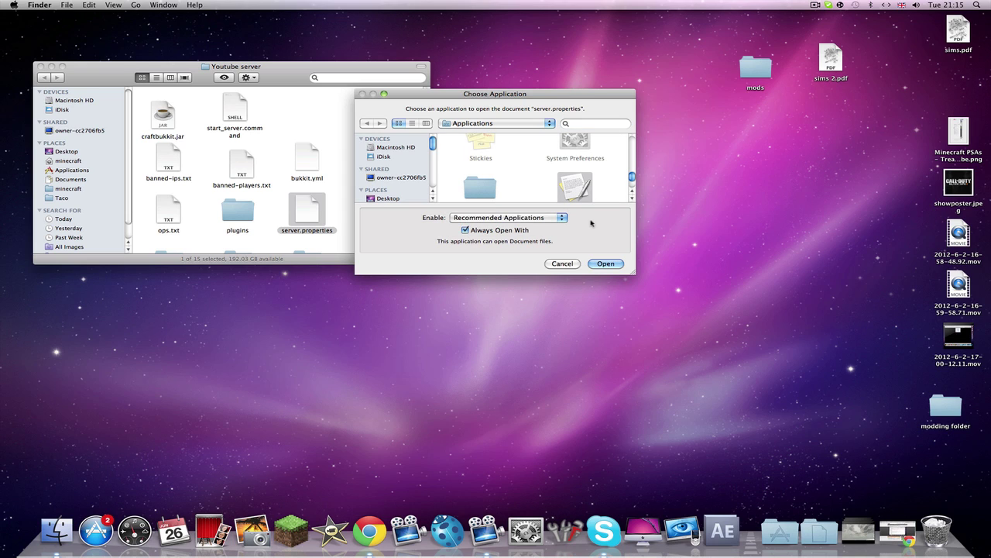
pyautogui.click(611, 265)
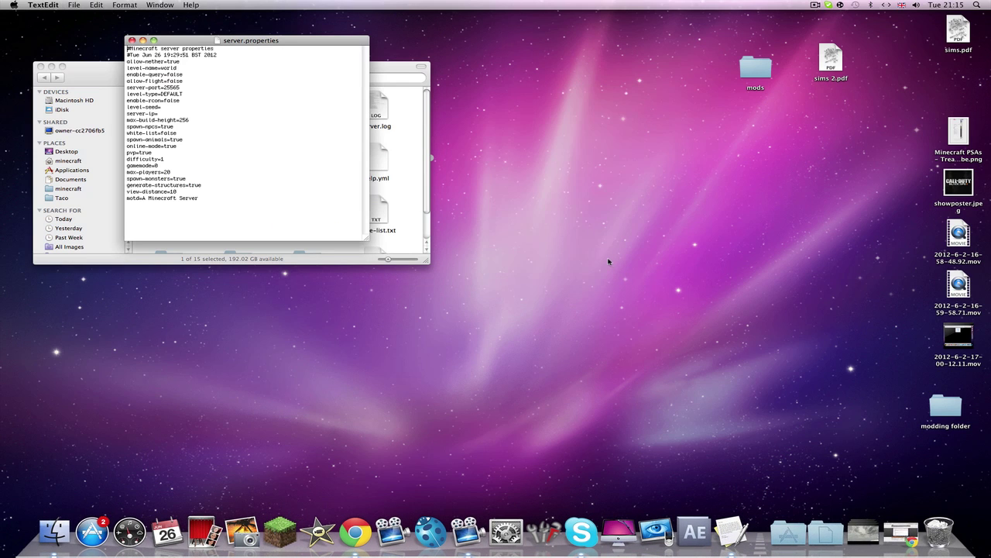
# Move the server.properties window clear of the folder window and review its date and allow-nether lines.
pyautogui.moveTo(260, 40); pyautogui.dragTo(606, 102)
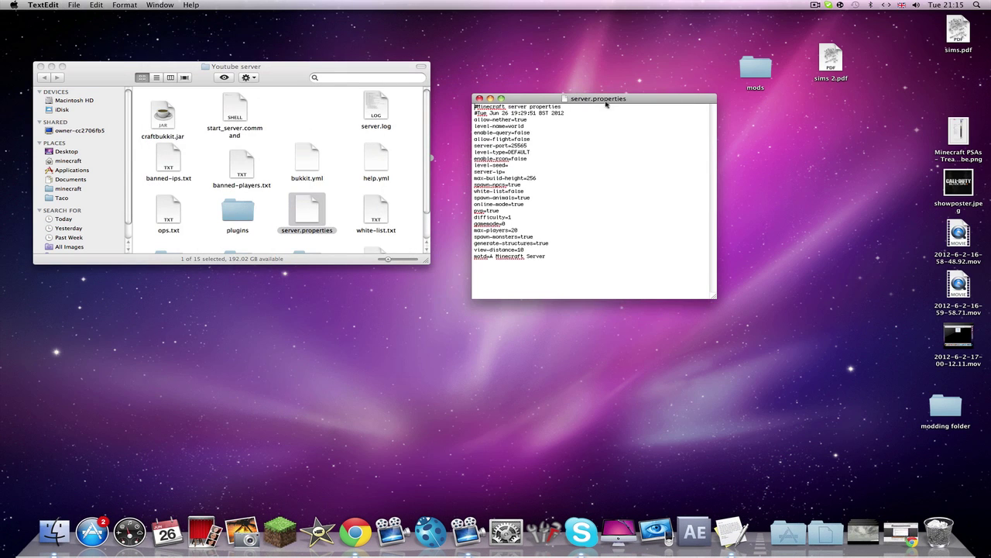
pyautogui.moveTo(715, 297)
pyautogui.mouseDown()
pyautogui.moveTo(787, 342)
pyautogui.moveTo(683, 285)
pyautogui.moveTo(709, 298)
pyautogui.mouseUp()
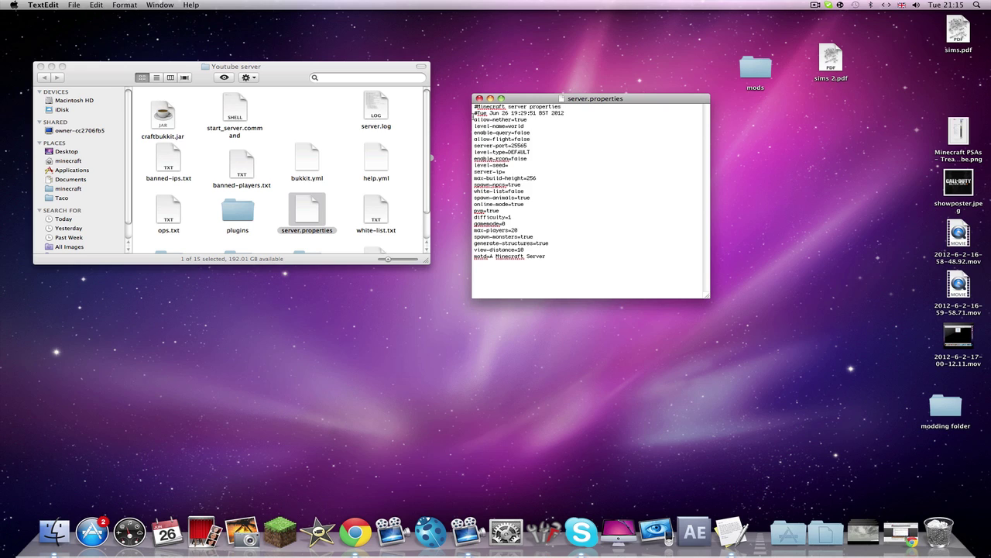
pyautogui.moveTo(477, 112); pyautogui.dragTo(567, 112)
pyautogui.click(568, 125)
pyautogui.click(539, 120)
# Find the world folder in the Youtube server folder and place the server.properties window right beside the folder window.
pyautogui.click(413, 147)
pyautogui.scroll(-2, 424, 205)
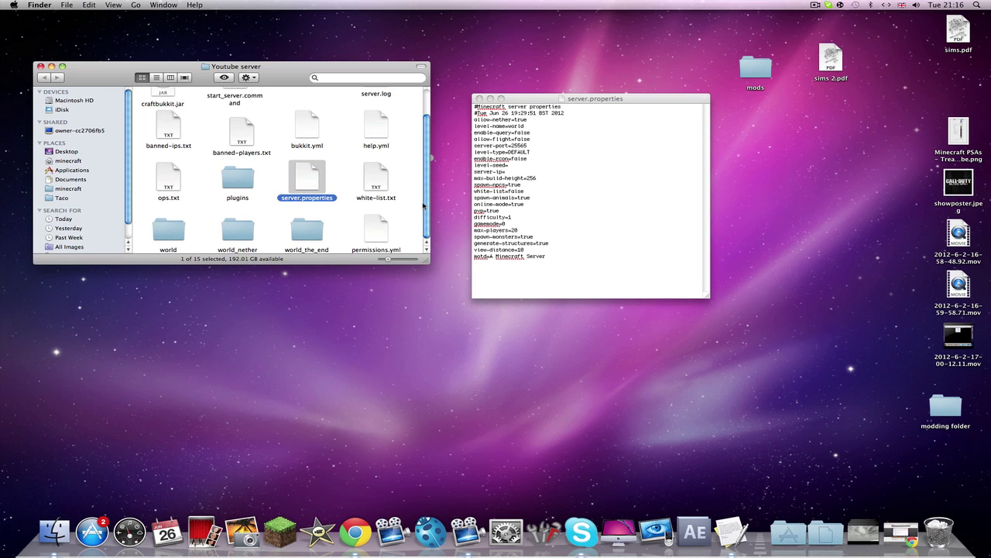
pyautogui.moveTo(144, 233); pyautogui.dragTo(202, 234)
pyautogui.click(202, 233)
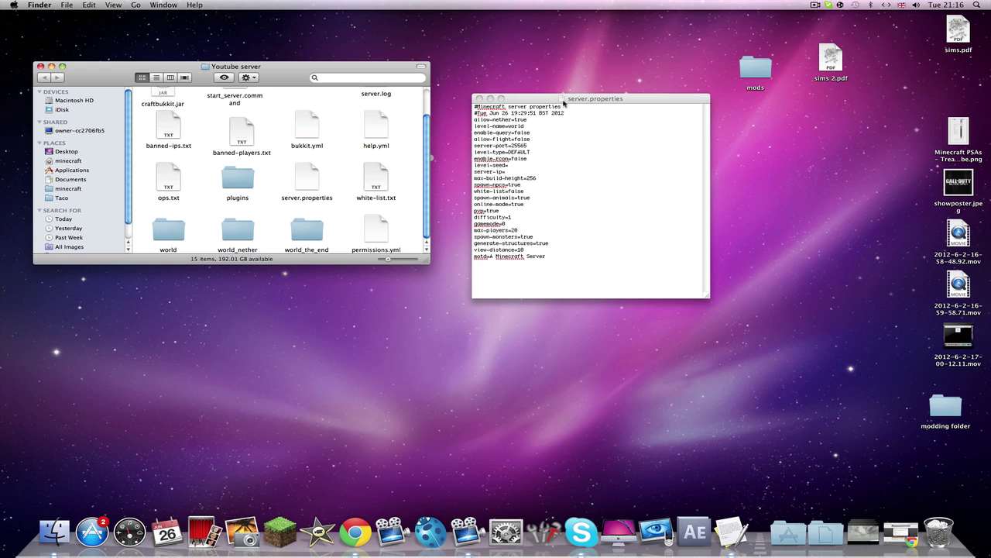
pyautogui.moveTo(577, 99); pyautogui.dragTo(538, 70)
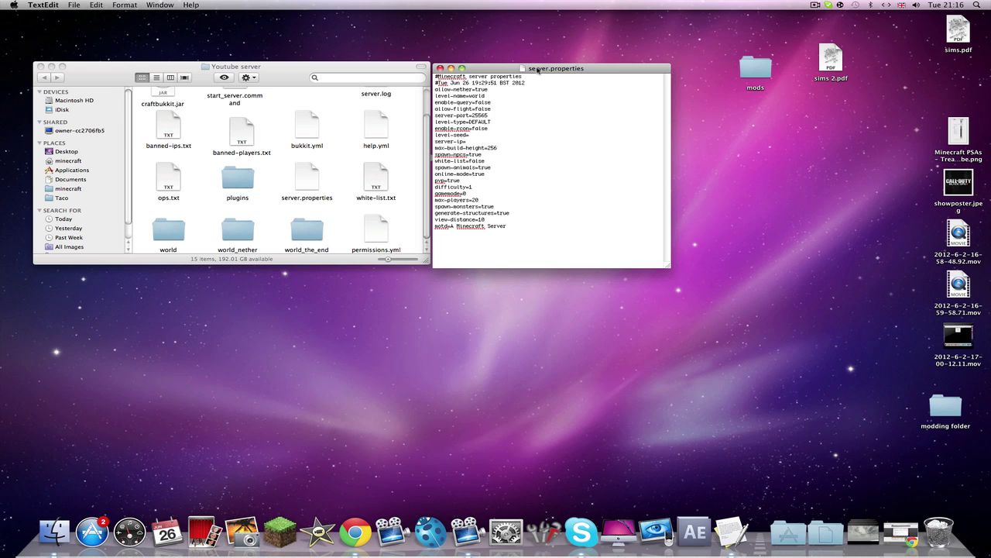
# Review the level-name, allow-flight, server-port and level-type settings in server.properties.
pyautogui.moveTo(447, 102); pyautogui.dragTo(508, 102)
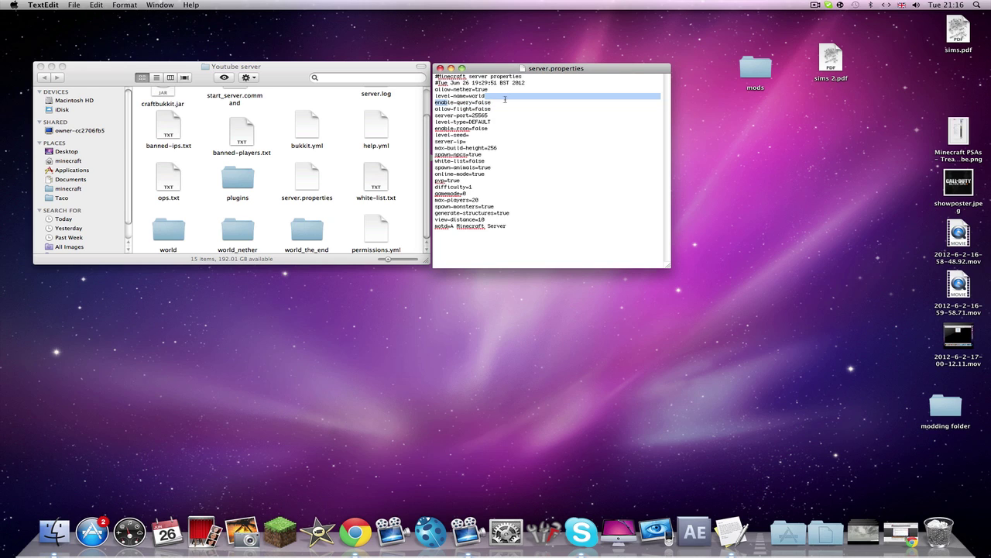
pyautogui.click(505, 102)
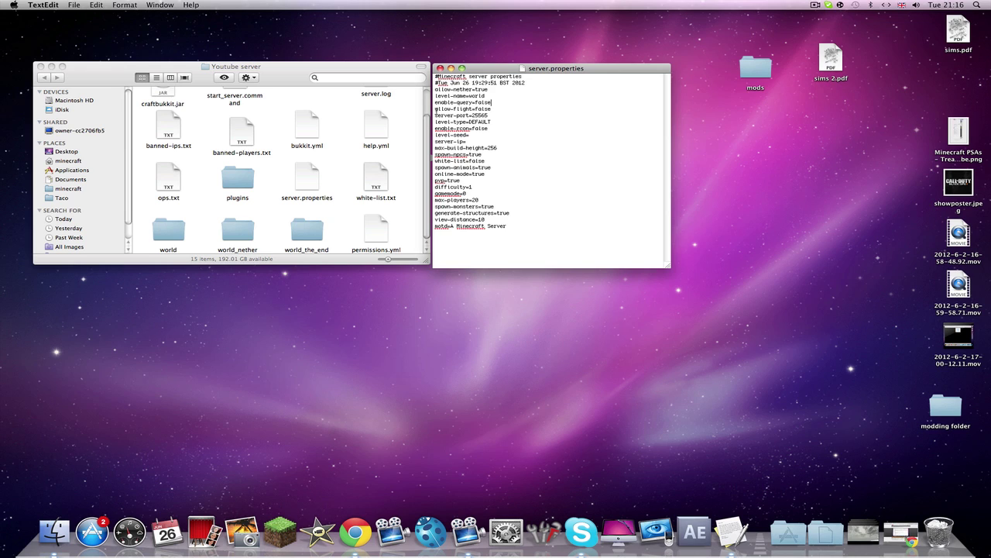
pyautogui.moveTo(435, 109); pyautogui.dragTo(490, 110)
pyautogui.moveTo(501, 110); pyautogui.dragTo(475, 111)
pyautogui.moveTo(472, 116); pyautogui.dragTo(497, 116)
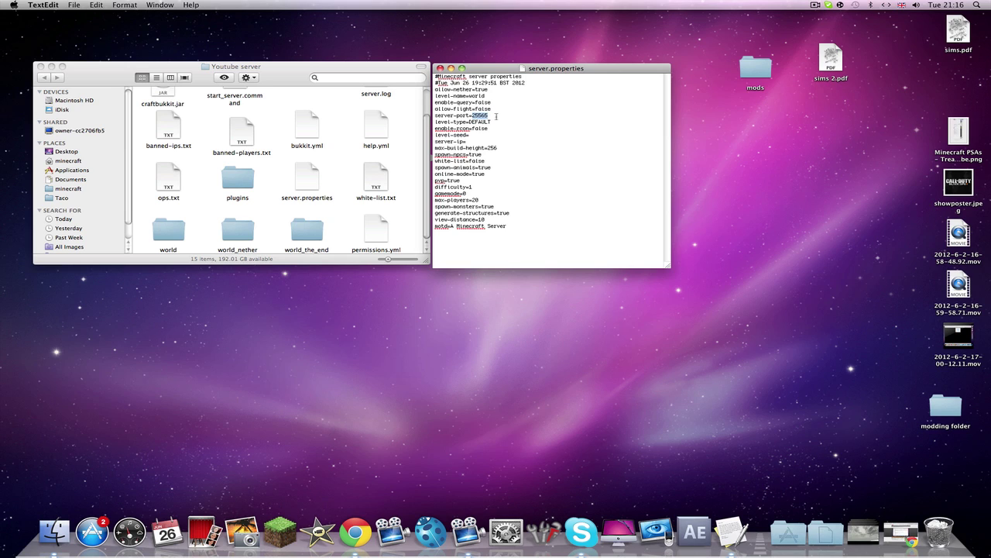
pyautogui.click(496, 117)
pyautogui.moveTo(434, 121); pyautogui.dragTo(497, 123)
pyautogui.click(498, 124)
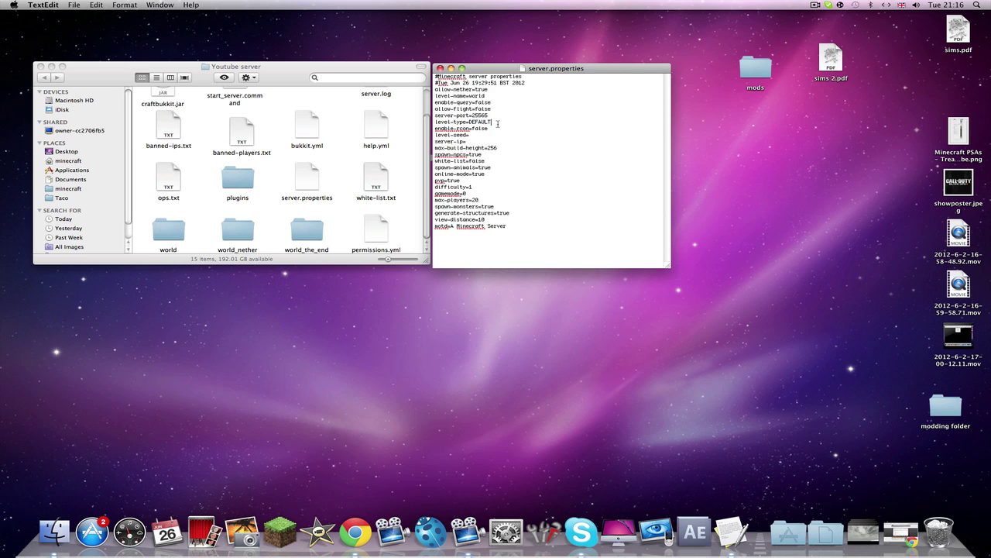
# Set level-seed to "seed" and review the server-ip, max-build-height and spawn-npcs lines below it.
pyautogui.click(480, 137)
pyautogui.write('seed')
pyautogui.moveTo(467, 143); pyautogui.dragTo(509, 145)
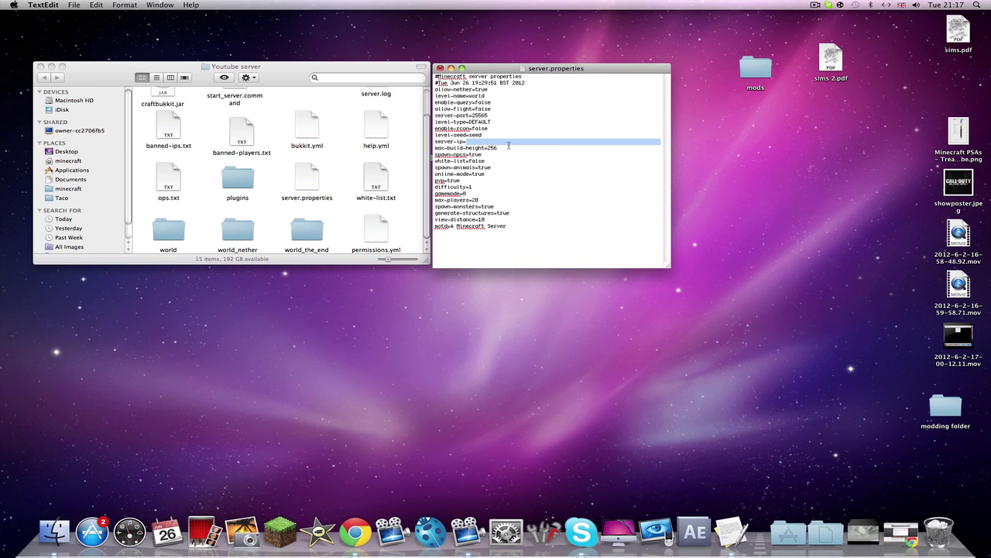
pyautogui.click(481, 141)
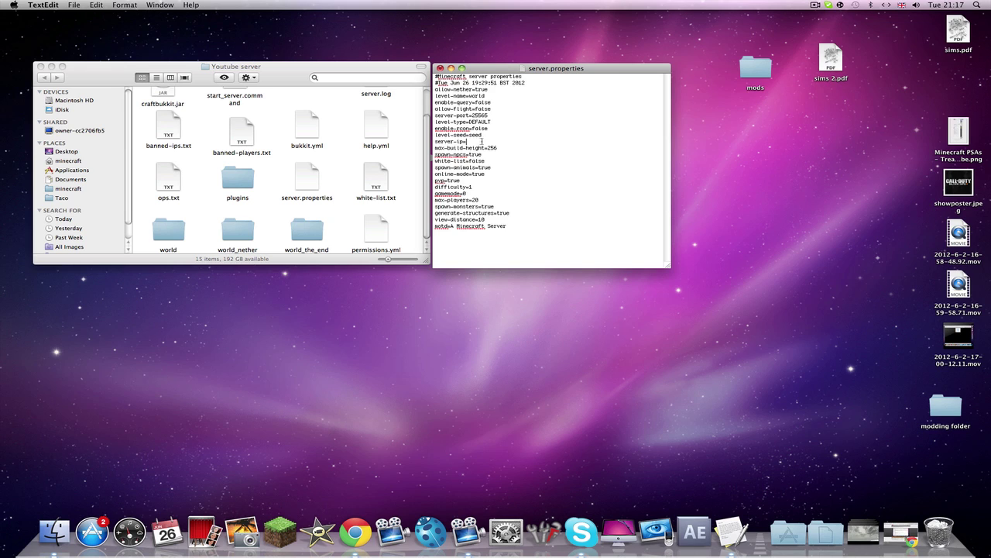
pyautogui.moveTo(488, 147); pyautogui.dragTo(505, 147)
pyautogui.click(485, 155)
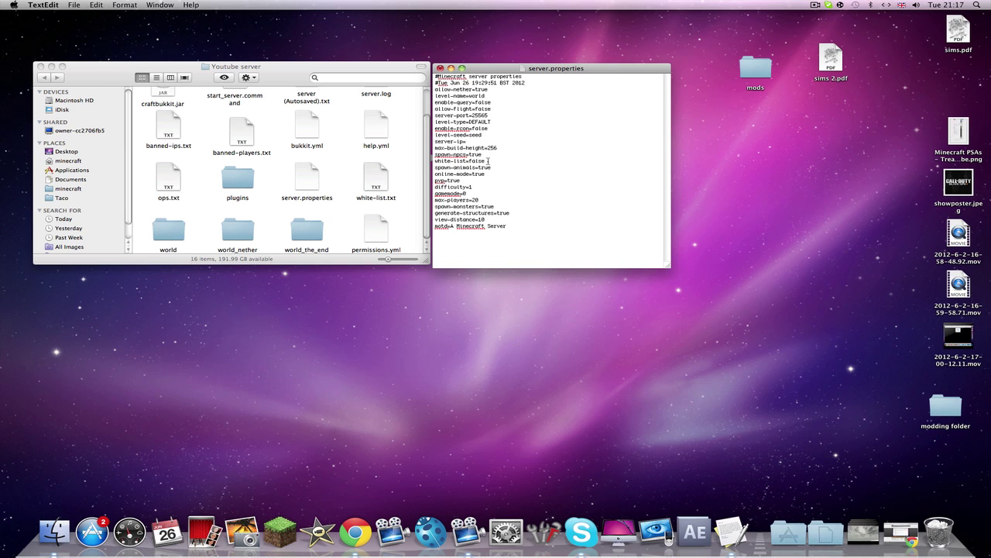
# Open white-list.txt from the server folder, view it beside server.properties, and close it.
pyautogui.click(401, 194)
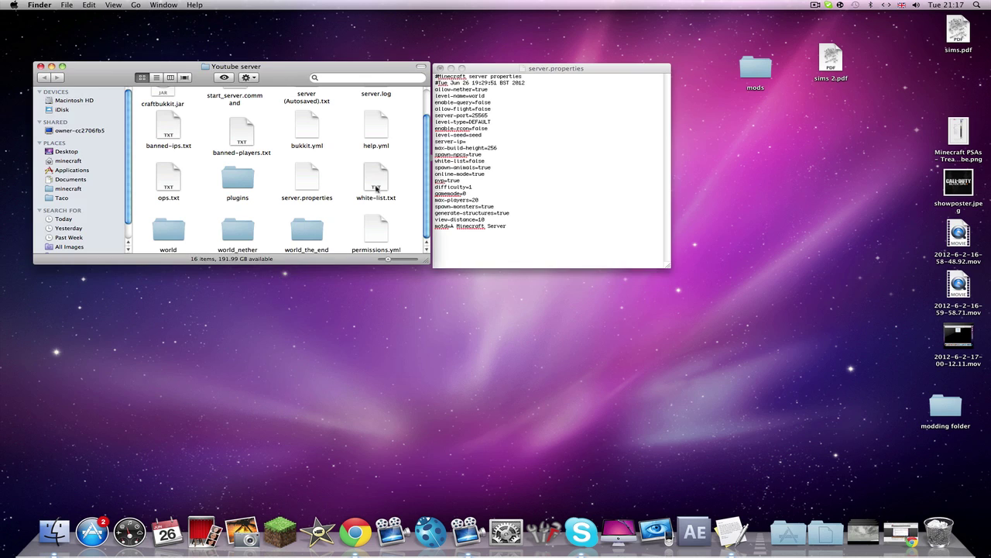
pyautogui.doubleClick(378, 190)
pyautogui.moveTo(264, 55); pyautogui.dragTo(802, 68)
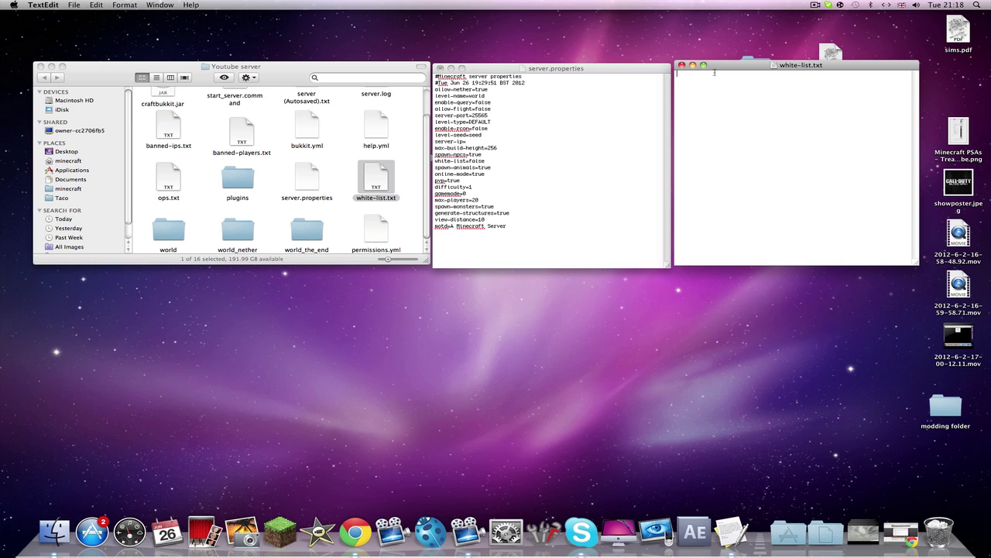
pyautogui.click(681, 65)
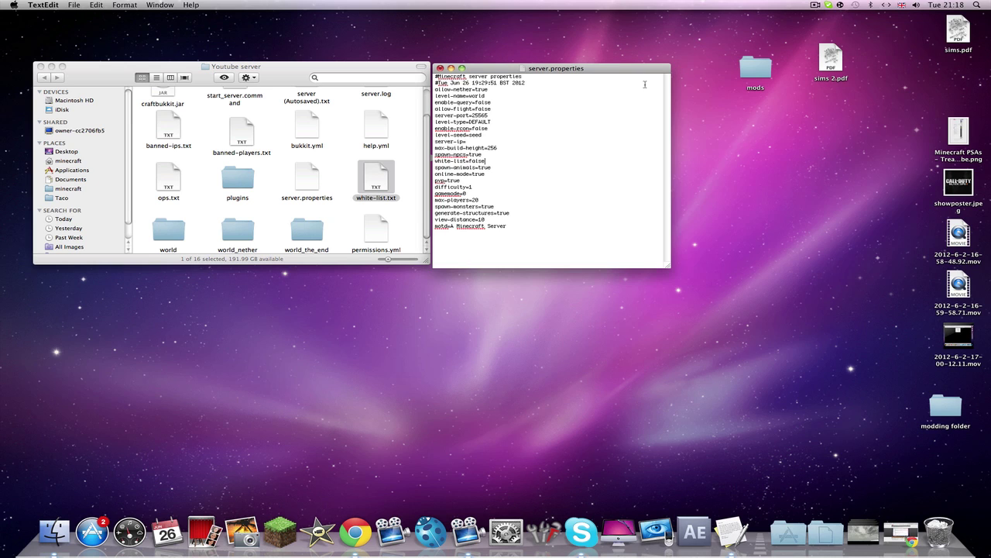
# Review the spawn-animals, online-mode, pvp and difficulty settings in server.properties.
pyautogui.moveTo(477, 168); pyautogui.dragTo(494, 170)
pyautogui.doubleClick(478, 174)
pyautogui.click(465, 180)
pyautogui.moveTo(448, 181); pyautogui.dragTo(460, 180)
pyautogui.click(469, 188)
pyautogui.moveTo(436, 187); pyautogui.dragTo(477, 187)
pyautogui.click(478, 186)
# Review the gamemode, max-players, spawn-monsters, generate-structures and view-distance settings in server.properties.
pyautogui.tripleClick(467, 193)
pyautogui.click(467, 195)
pyautogui.moveTo(467, 194); pyautogui.dragTo(434, 194)
pyautogui.click(476, 194)
pyautogui.moveTo(434, 200); pyautogui.dragTo(485, 199)
pyautogui.moveTo(475, 200); pyautogui.dragTo(484, 200)
pyautogui.click(484, 200)
pyautogui.doubleClick(486, 207)
pyautogui.moveTo(481, 206); pyautogui.dragTo(500, 205)
pyautogui.moveTo(497, 213); pyautogui.dragTo(510, 213)
pyautogui.click(484, 219)
pyautogui.doubleClick(483, 219)
# Set the server's motd to "Youtube - ThePedoBearss" and close server.properties with the changes saved.
pyautogui.click(468, 231)
pyautogui.moveTo(450, 226); pyautogui.dragTo(510, 226)
pyautogui.write('Youtube - Th')
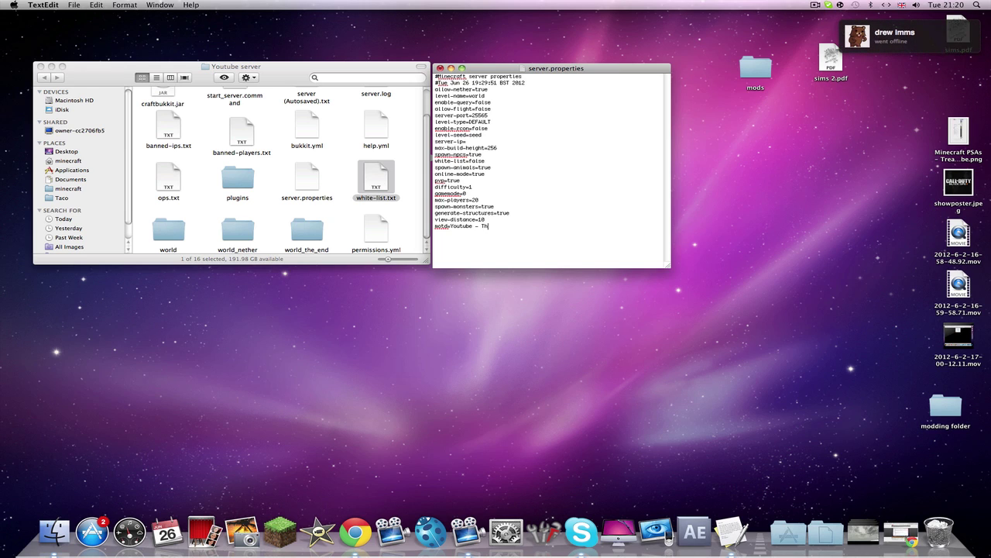
pyautogui.write('ePedoBears')
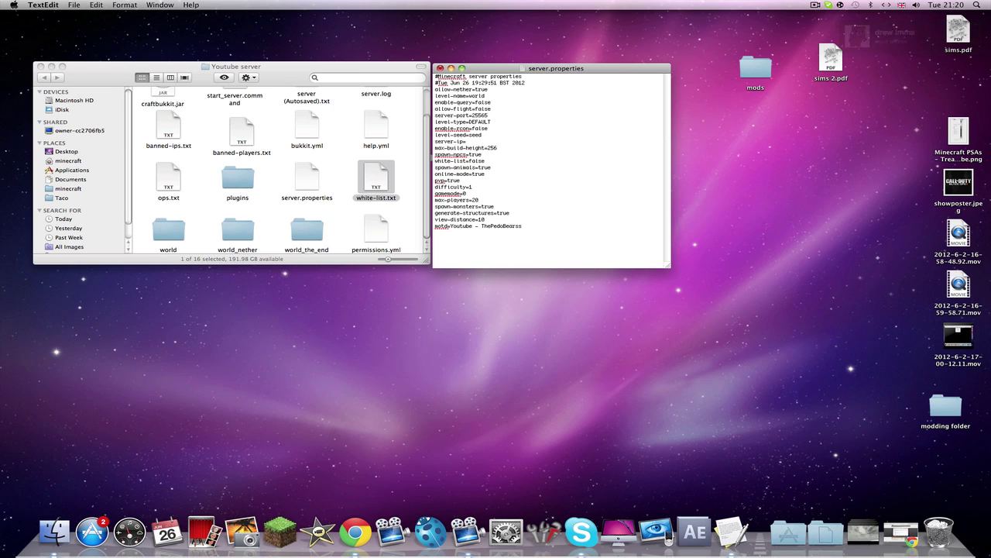
pyautogui.write('s')
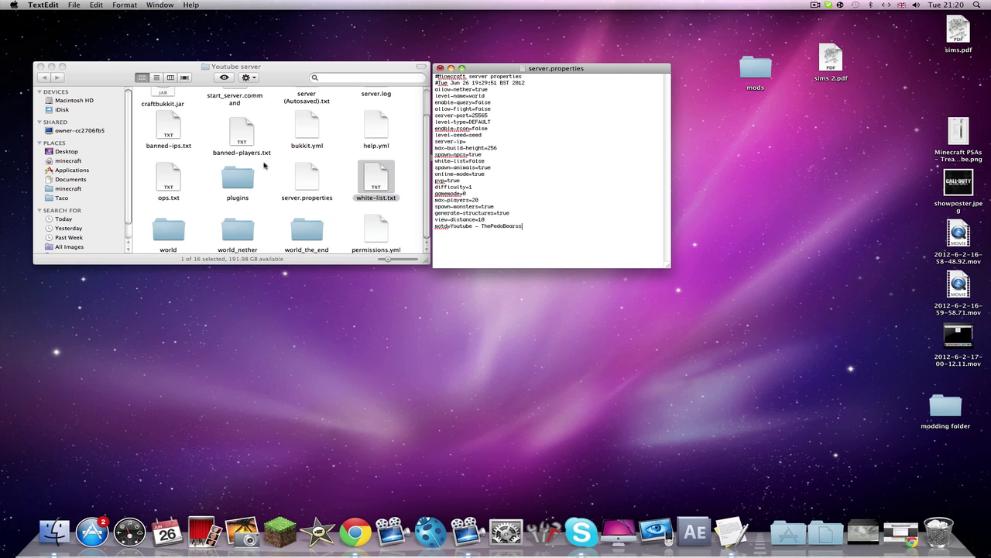
pyautogui.click(440, 69)
pyautogui.click(637, 121)
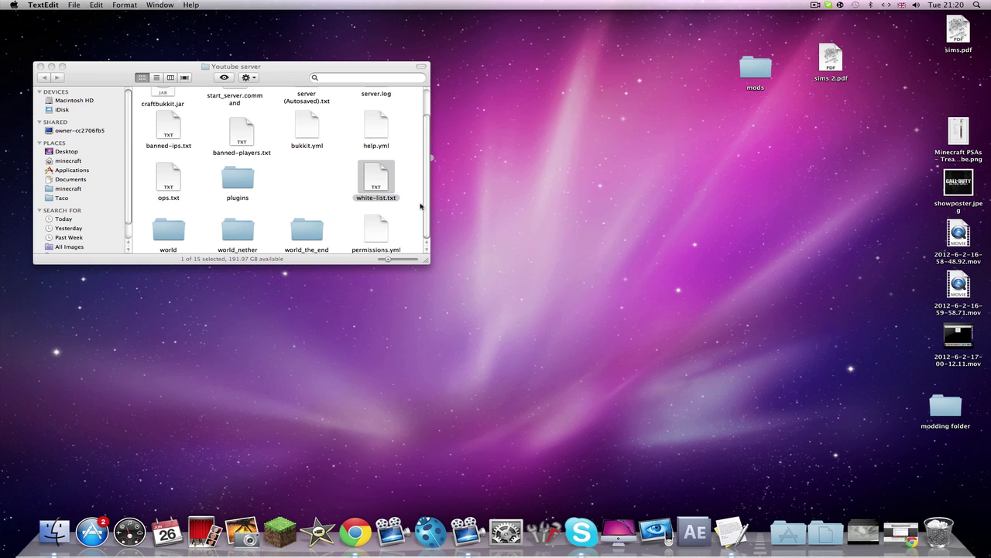
# Start the Minecraft server by running start_server.command and move its Terminal window clear of the folder window.
pyautogui.click(421, 210)
pyautogui.scroll(2, 403, 170)
pyautogui.doubleClick(251, 126)
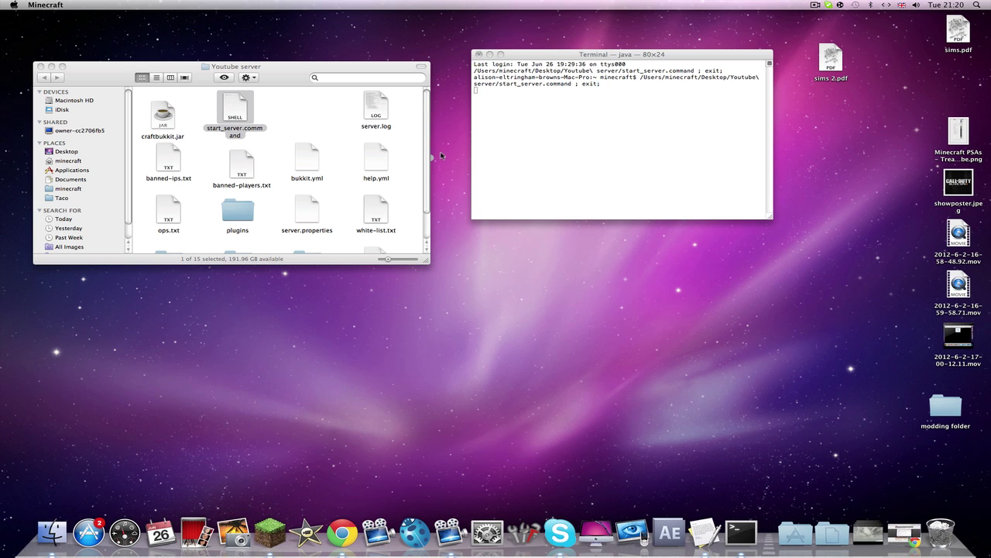
pyautogui.moveTo(584, 54); pyautogui.dragTo(627, 49)
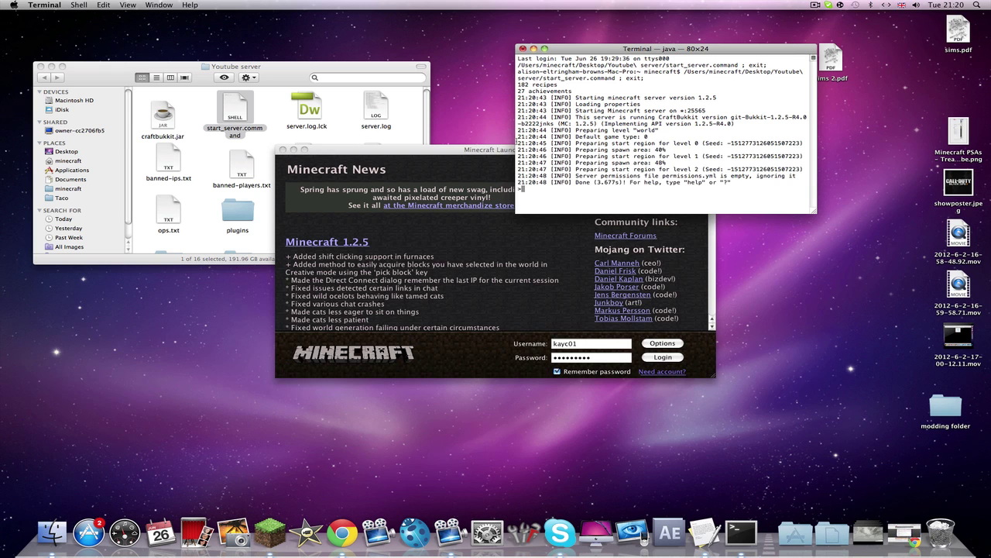
# Move the Minecraft Launcher away from the Terminal window and log in with the remembered account.
pyautogui.moveTo(458, 152); pyautogui.dragTo(237, 87)
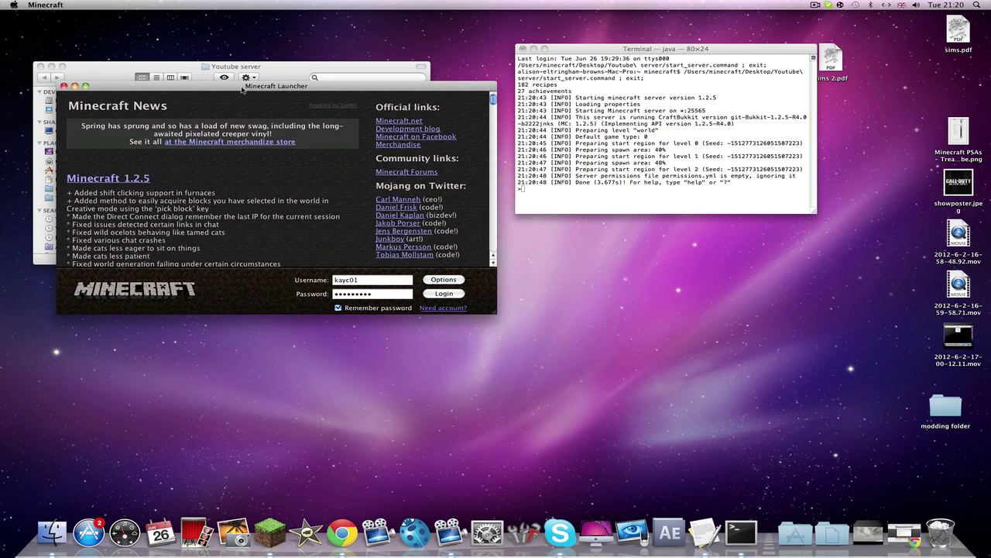
pyautogui.click(461, 292)
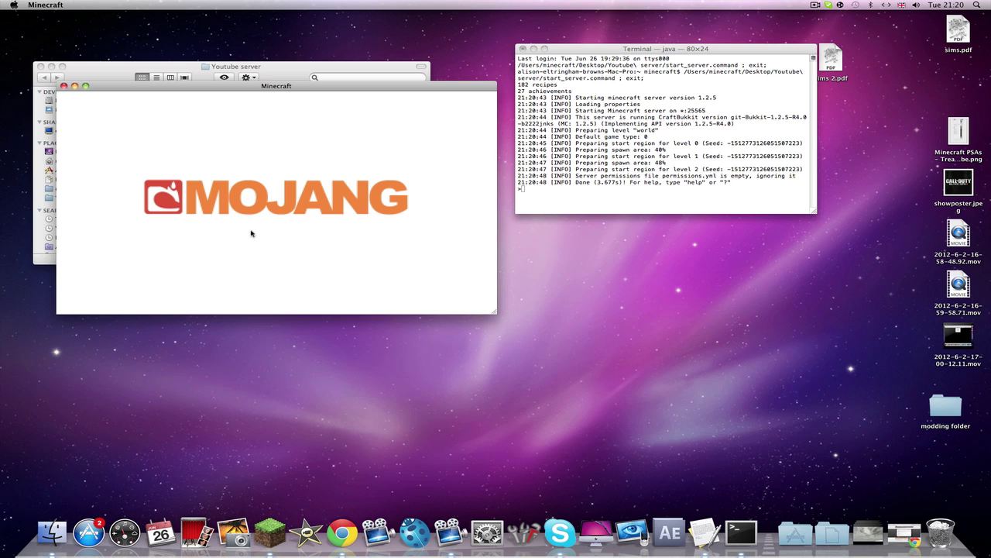
# Open the multiplayer server list and join the server with the motd "Youtube - ThePedoBearss".
pyautogui.click(251, 232)
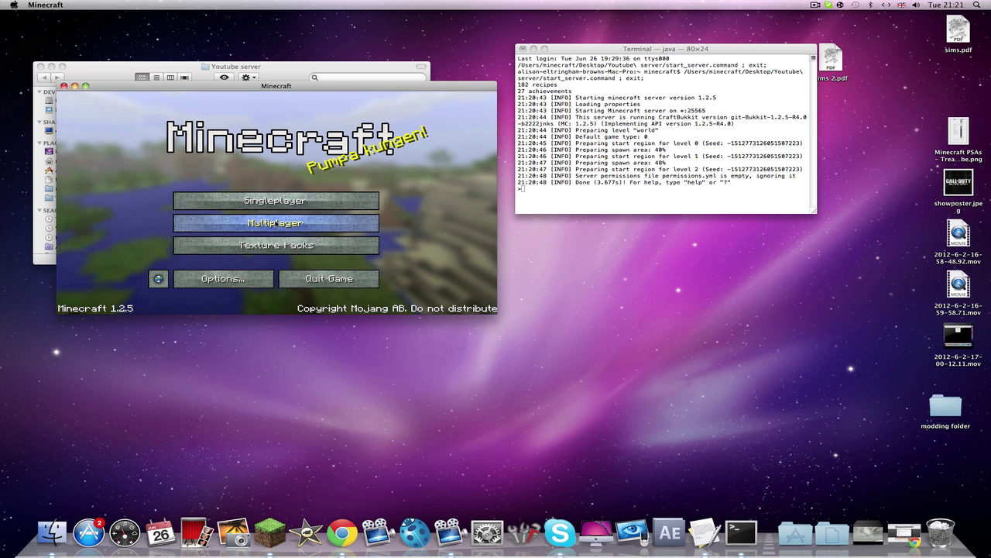
pyautogui.scroll(-5, 265, 232)
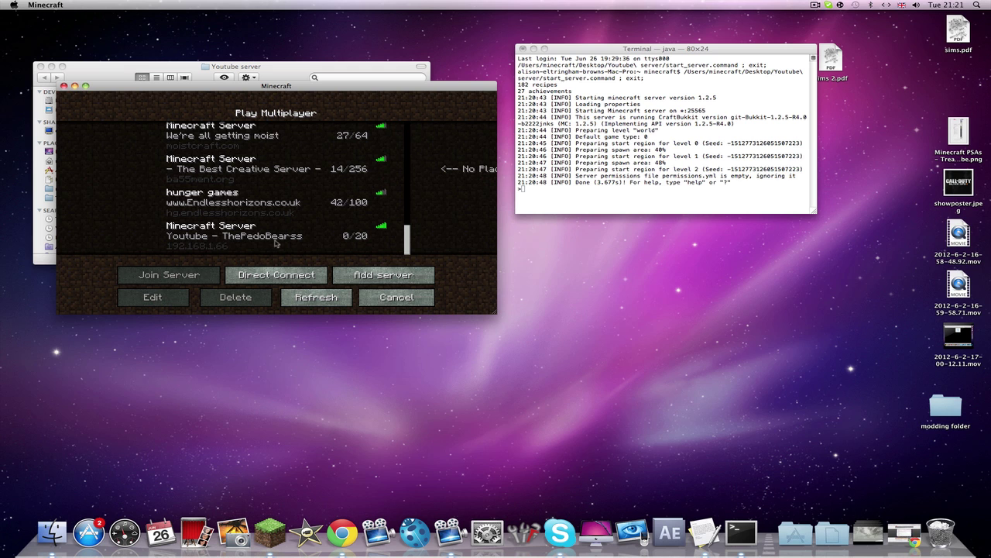
pyautogui.doubleClick(364, 243)
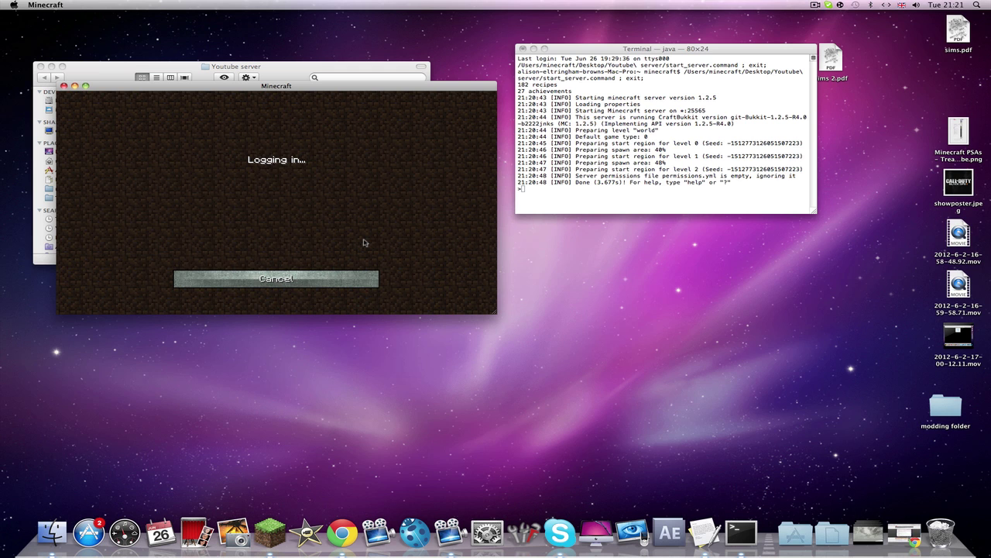
pyautogui.click(363, 237)
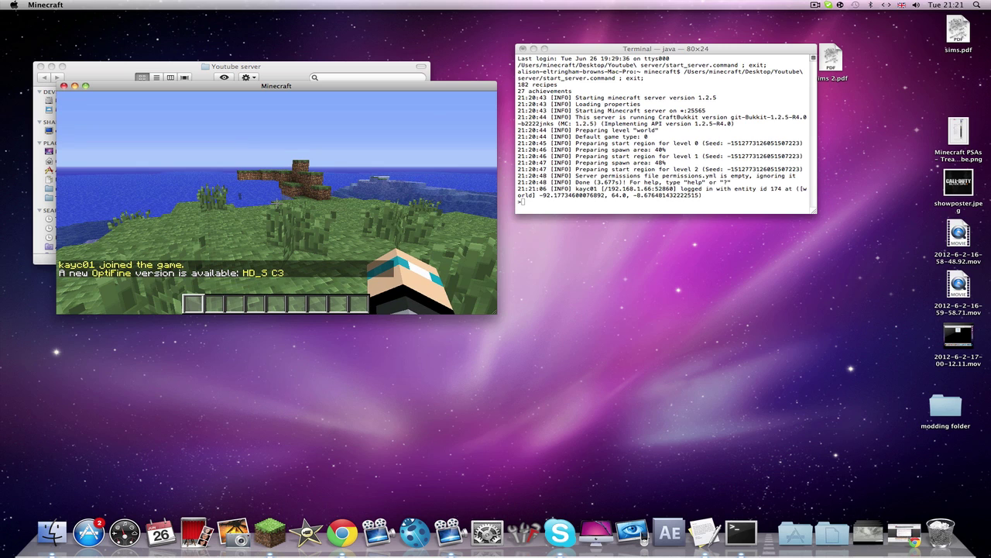
# Fly over the server world's islands to check that it is playable, land on the grass, and disconnect from the server.
pyautogui.press('space')
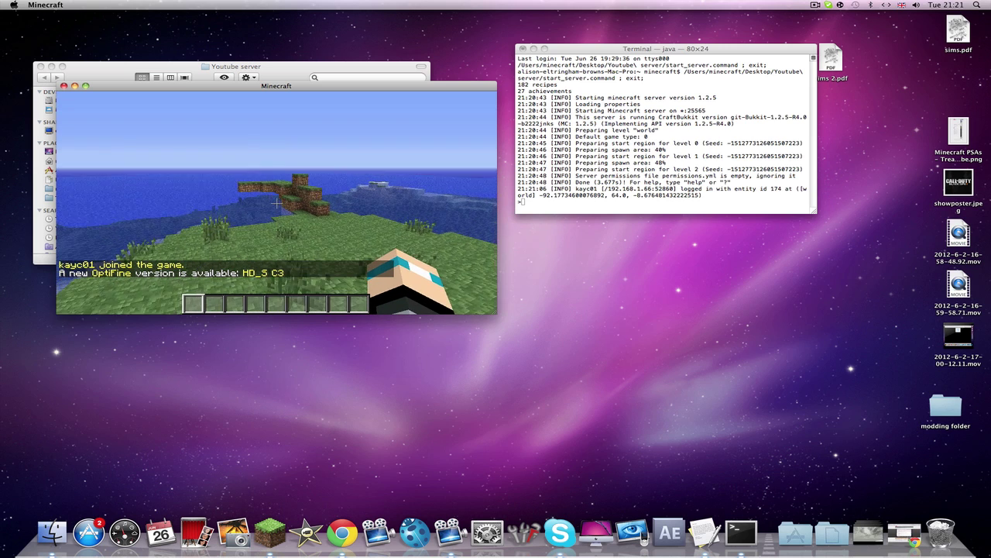
pyautogui.press('w')
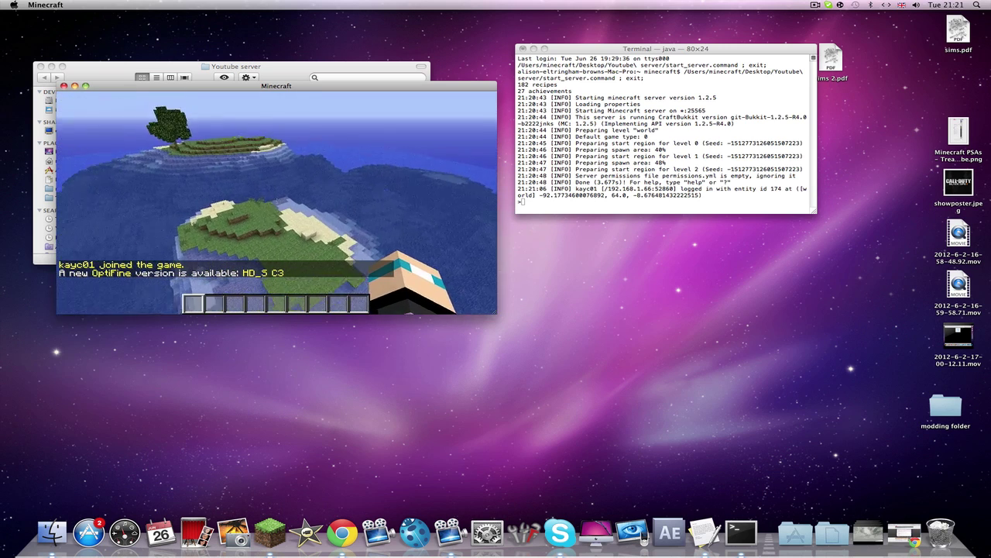
pyautogui.press('w')
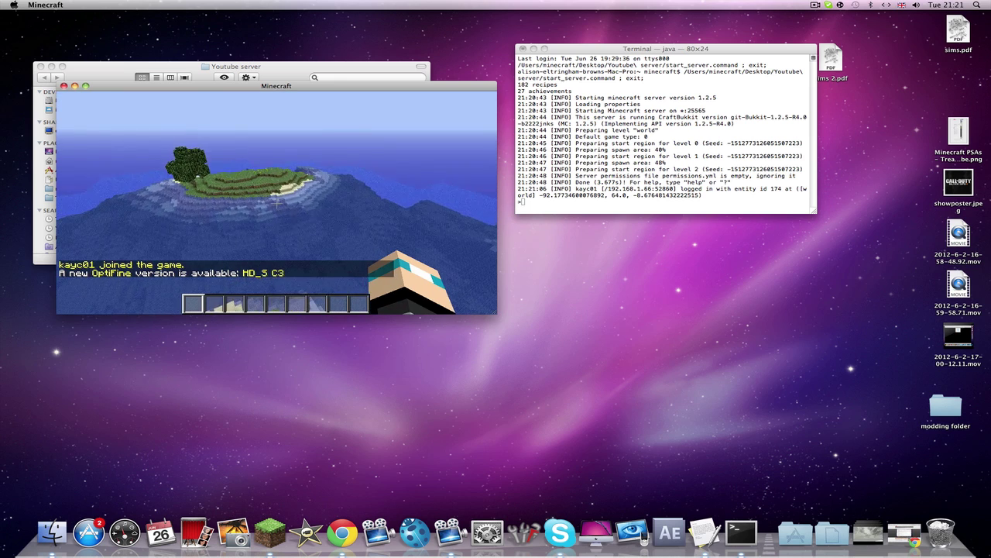
pyautogui.press('w')
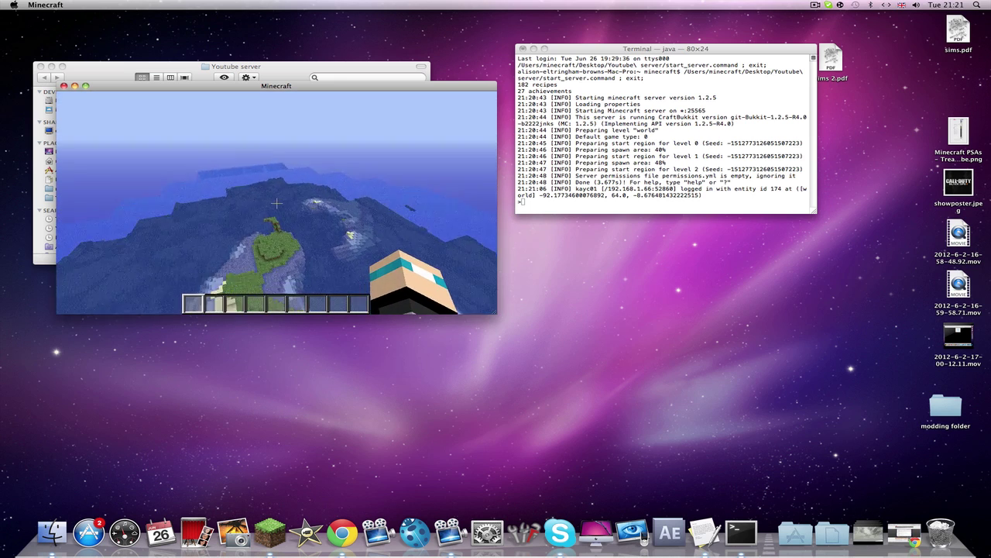
pyautogui.press('w')
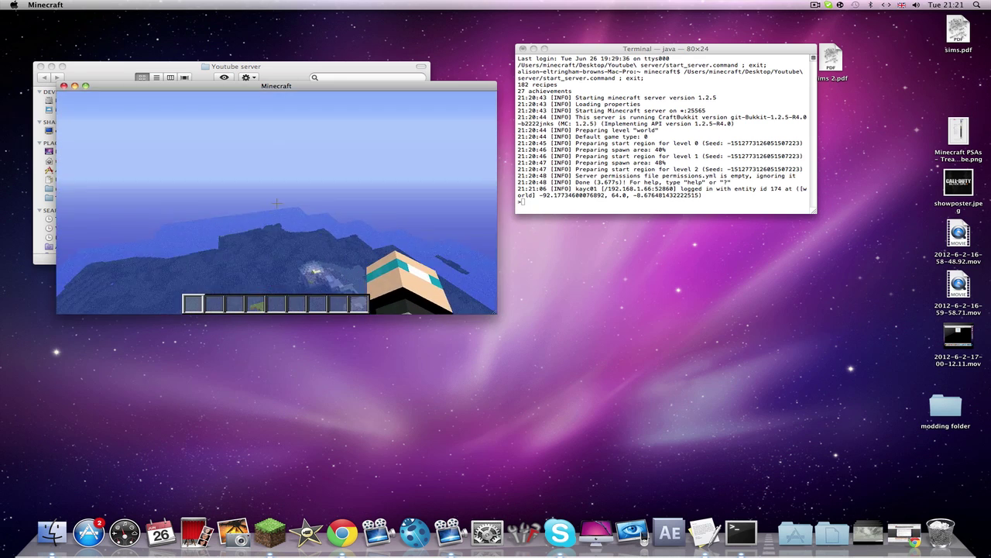
pyautogui.press('w')
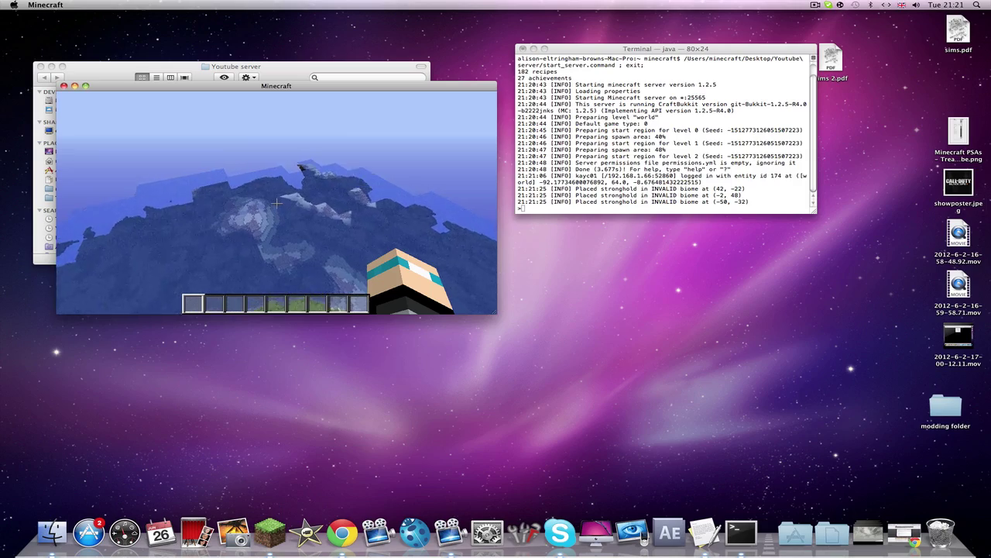
pyautogui.press('w')
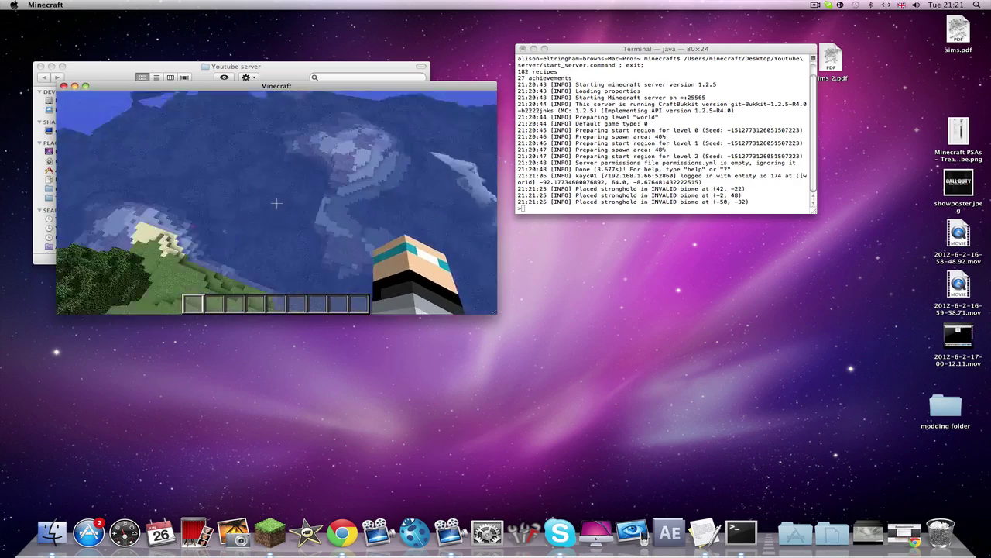
pyautogui.press('w')
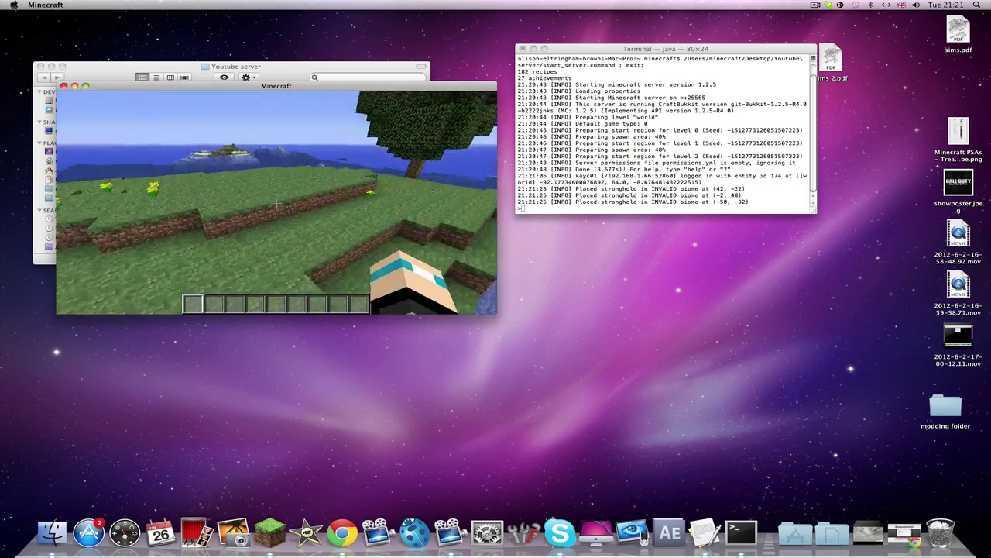
pyautogui.press('w')
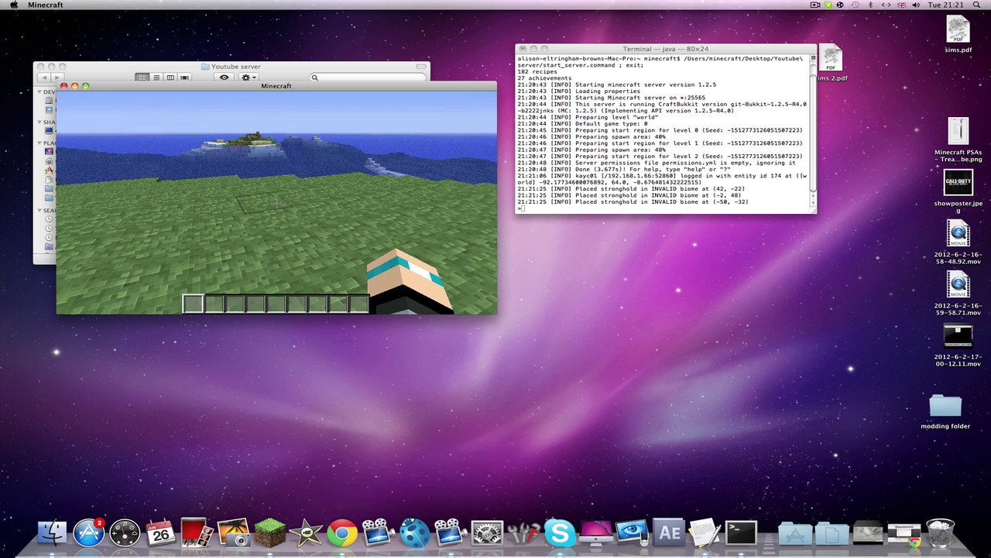
pyautogui.press('Escape')
pyautogui.click(337, 277)
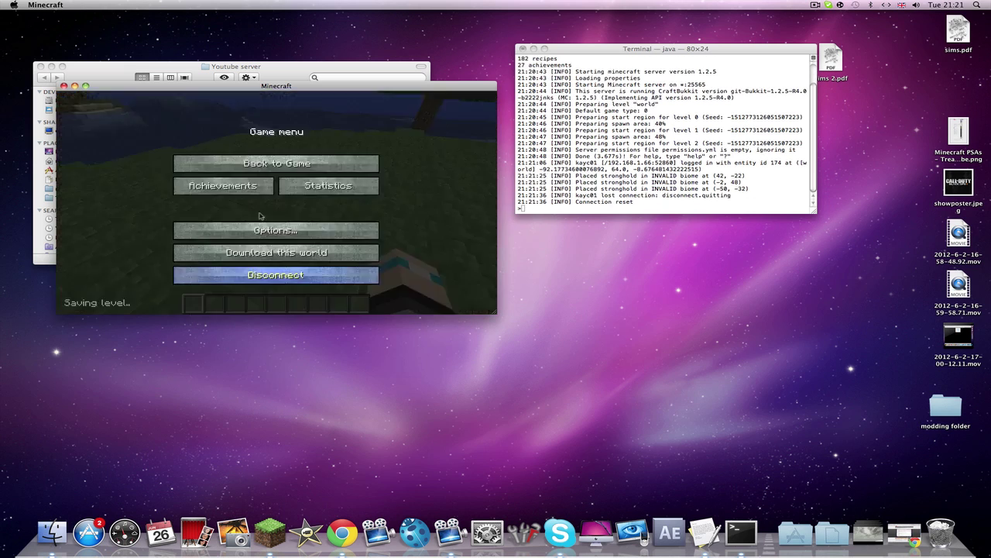